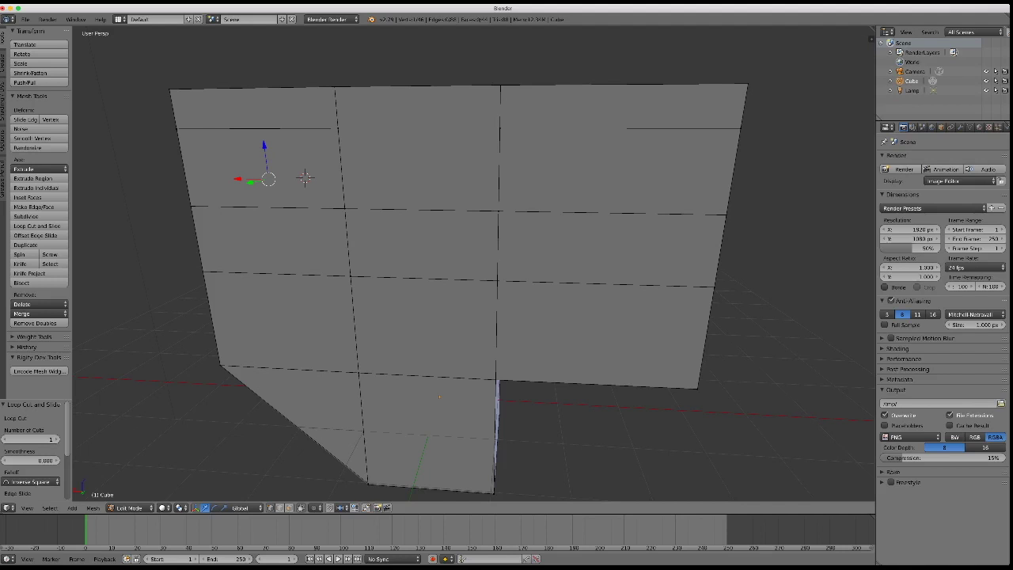
Slide the top-centre front vertex along its edge, then move it to a new position
alt+right_click(554, 211)
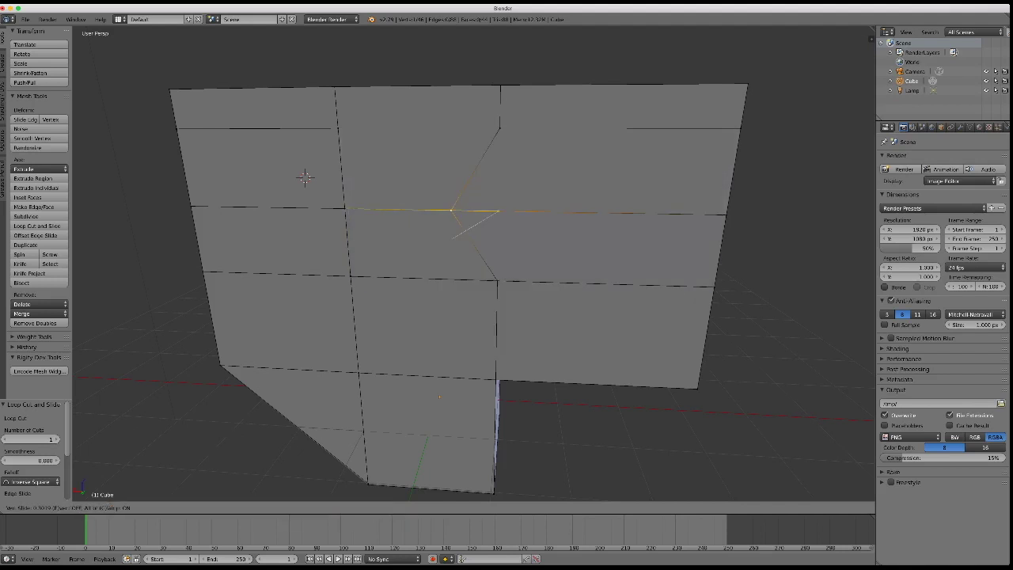
right_click(498, 127)
key(shift+v)
key(Return)
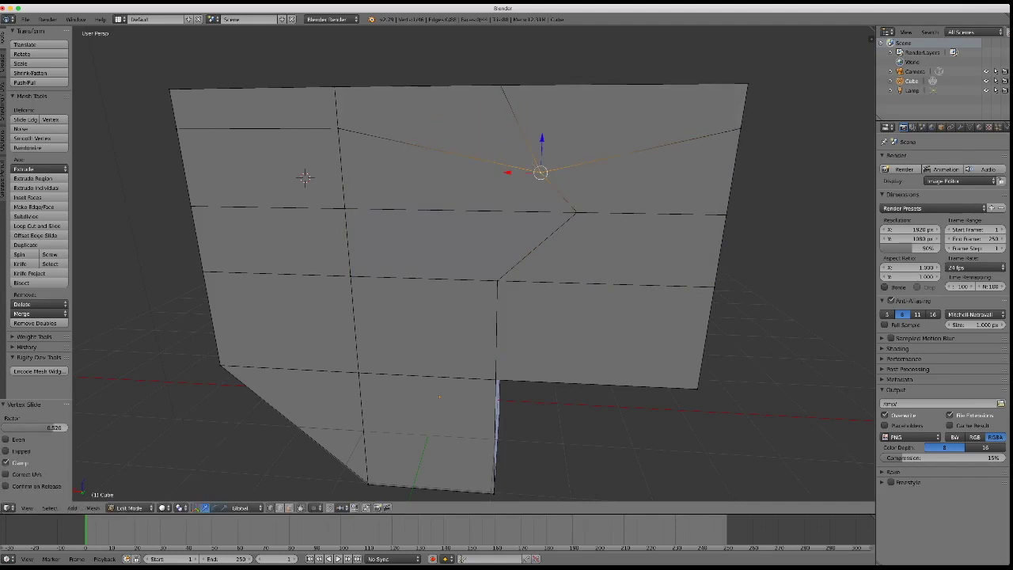
key(g)
scroll(334, 190, down, 2)
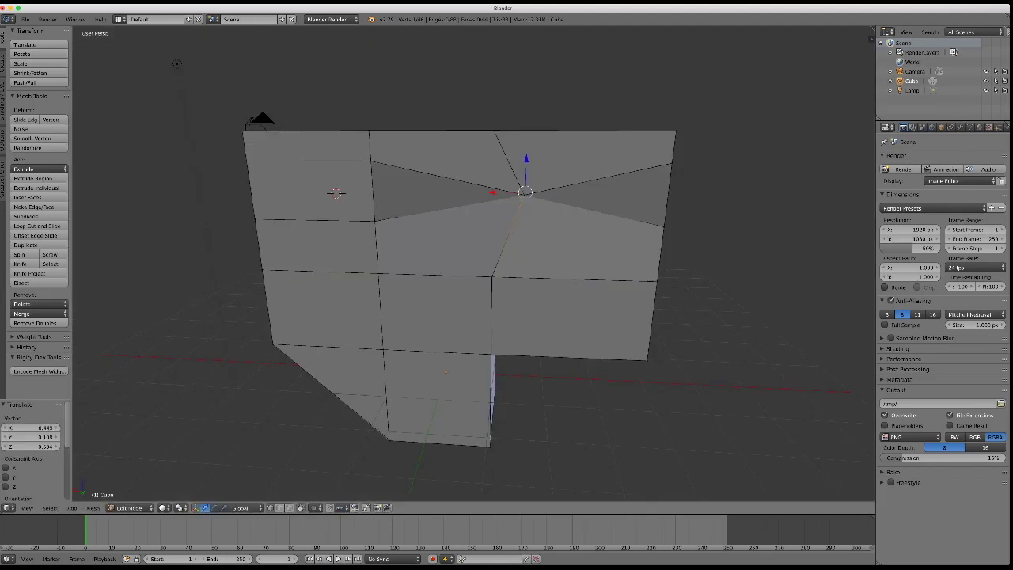
scroll(256, 193, up, 4)
click(256, 196)
scroll(261, 193, down, 2)
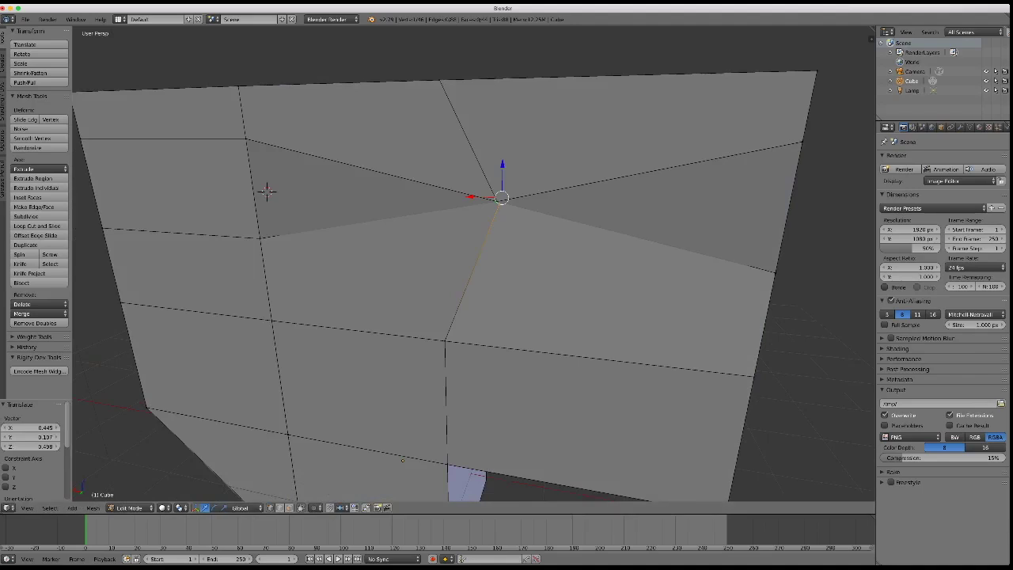
Merge the overlapping vertices with Remove Doubles
key(w)
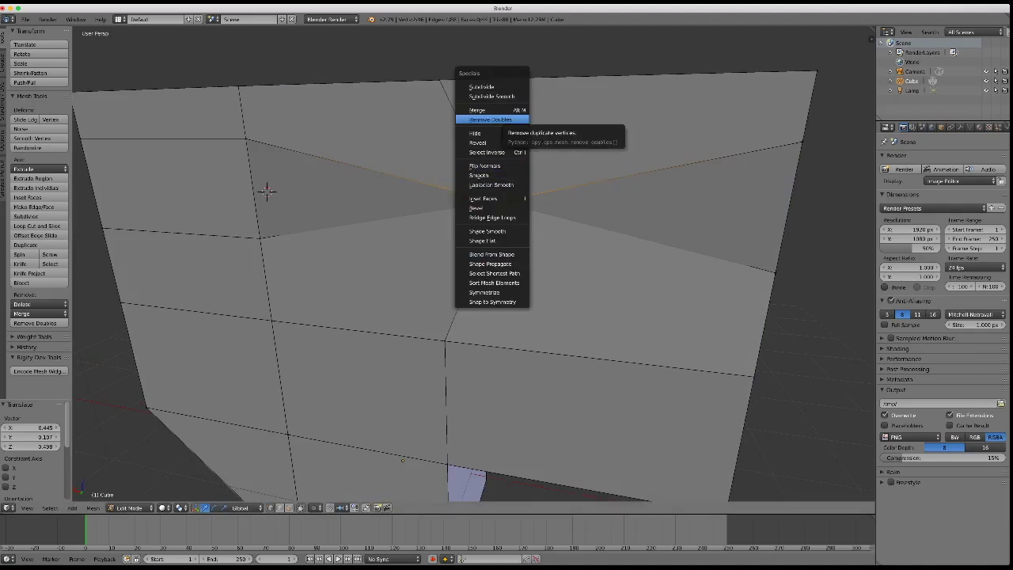
click(491, 119)
scroll(491, 118, up, 3)
Merge two vertices in the upper fan area at the first vertex
key(a)
scroll(380, 226, down, 8)
middle_drag(380, 225, 378, 231)
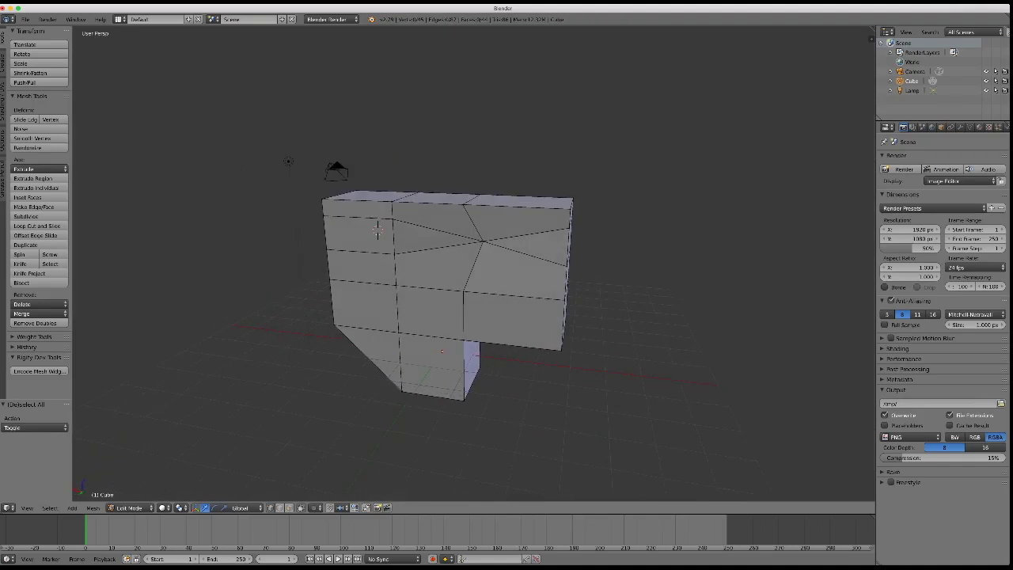
middle_drag(378, 231, 383, 226)
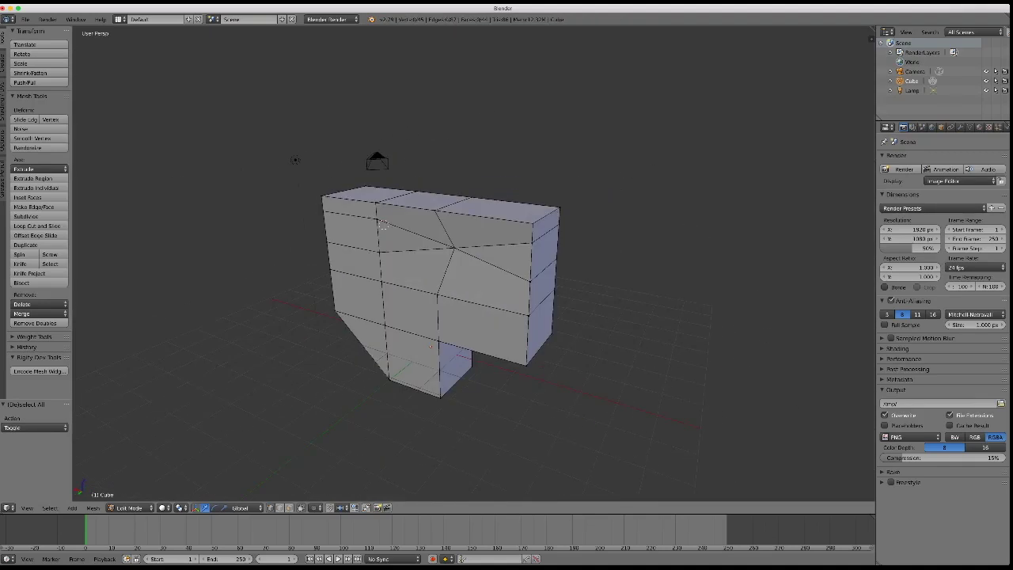
right_click(451, 248)
shift+right_click(382, 281)
click(93, 507)
click(198, 181)
click(194, 176)
scroll(299, 203, up, 5)
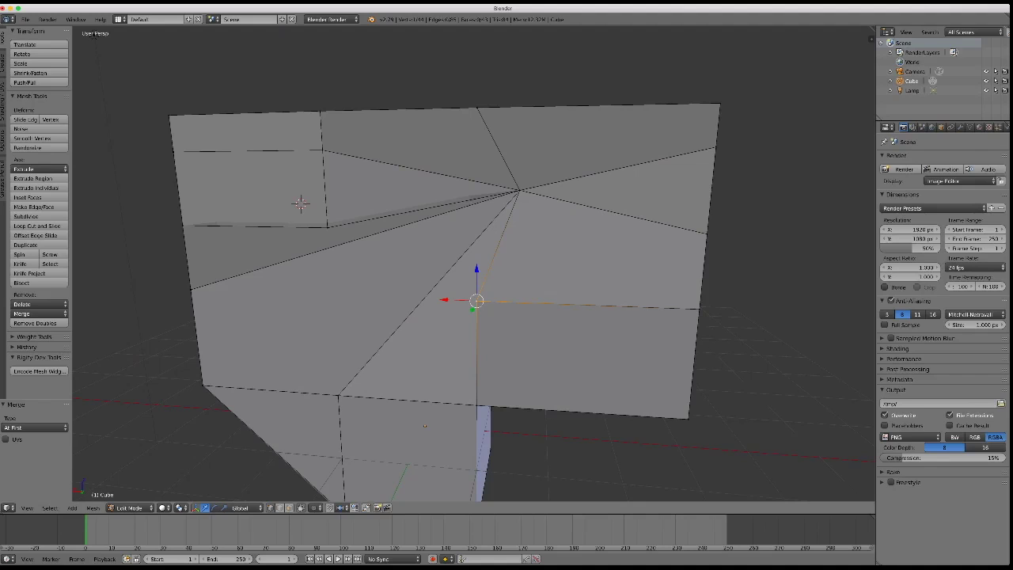
Dissolve the leftover vertices, then select a vertex on the right of the front
key(x)
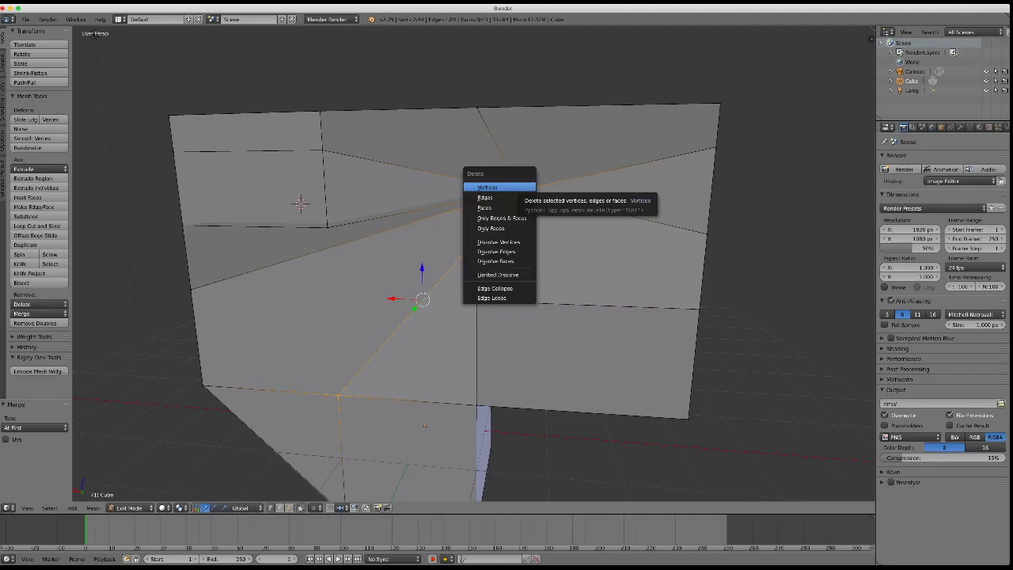
click(498, 242)
scroll(498, 242, down, 5)
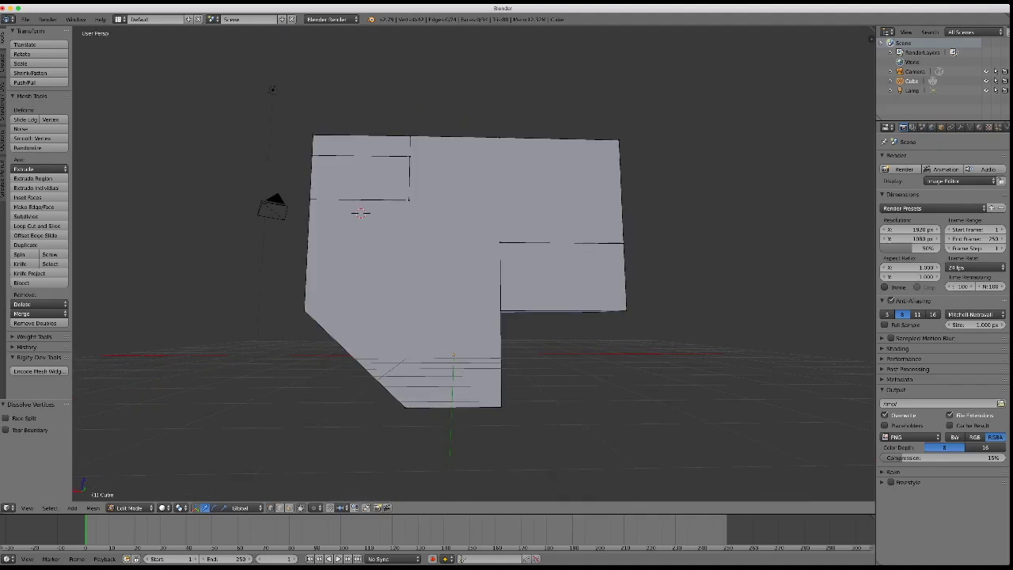
right_click(409, 199)
Try a Limited Dissolve on the whole mesh, then undo it
key(a)
key(x)
click(478, 283)
middle_drag(479, 283, 491, 269)
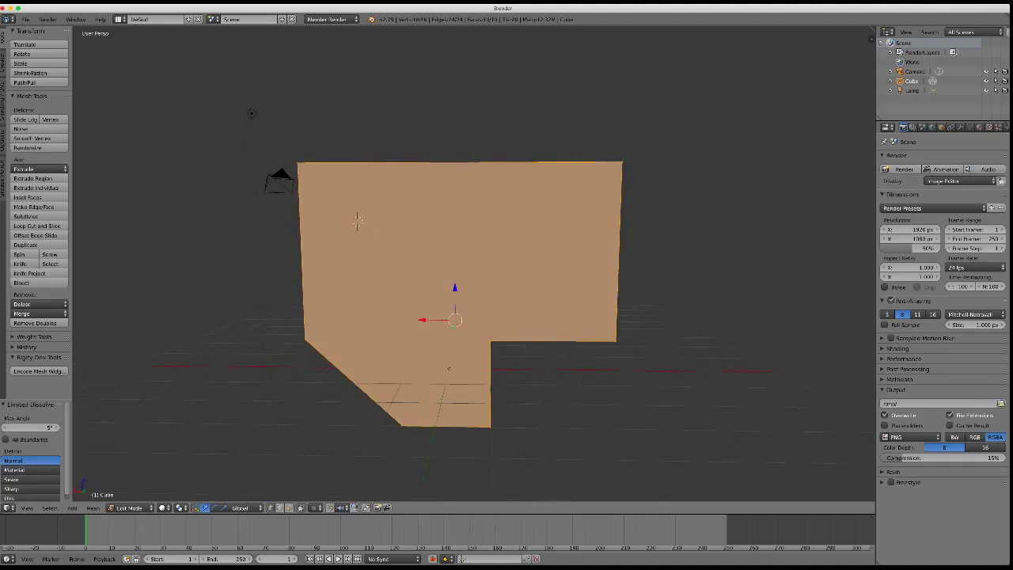
key(ctrl+z)
key(a)
mouse_move(357, 222)
middle_down()
mouse_move(379, 214)
mouse_move(419, 229)
mouse_move(541, 218)
middle_up()
Add six evenly spaced loop cuts to the upper block and delete one edge loop
key(ctrl+r)
scroll(554, 253, up, 5)
click(554, 253)
right_click(554, 254)
key(a)
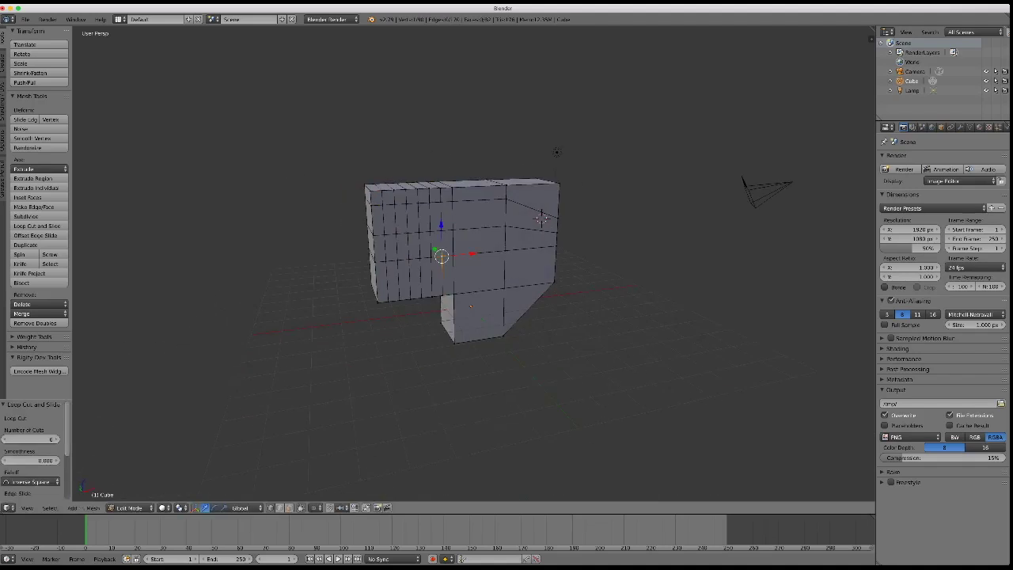
alt+right_click(431, 253)
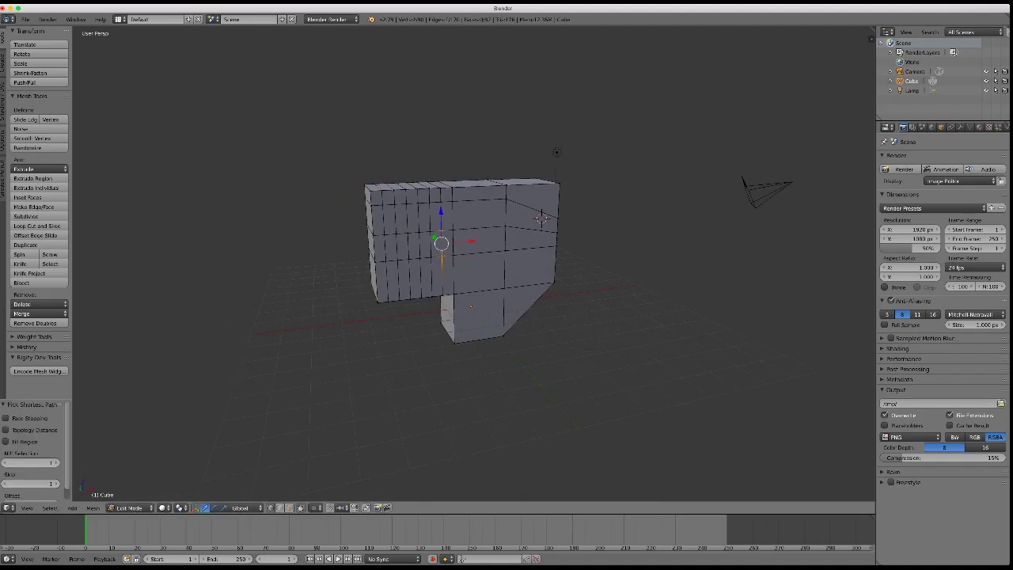
key(x)
click(431, 253)
mouse_move(432, 253)
middle_down()
mouse_move(376, 234)
mouse_move(543, 217)
mouse_move(364, 369)
middle_up()
key(a)
Delete a rectangular patch of faces on the upper block's side
key(ctrl+Tab)
click(364, 368)
right_click(425, 214)
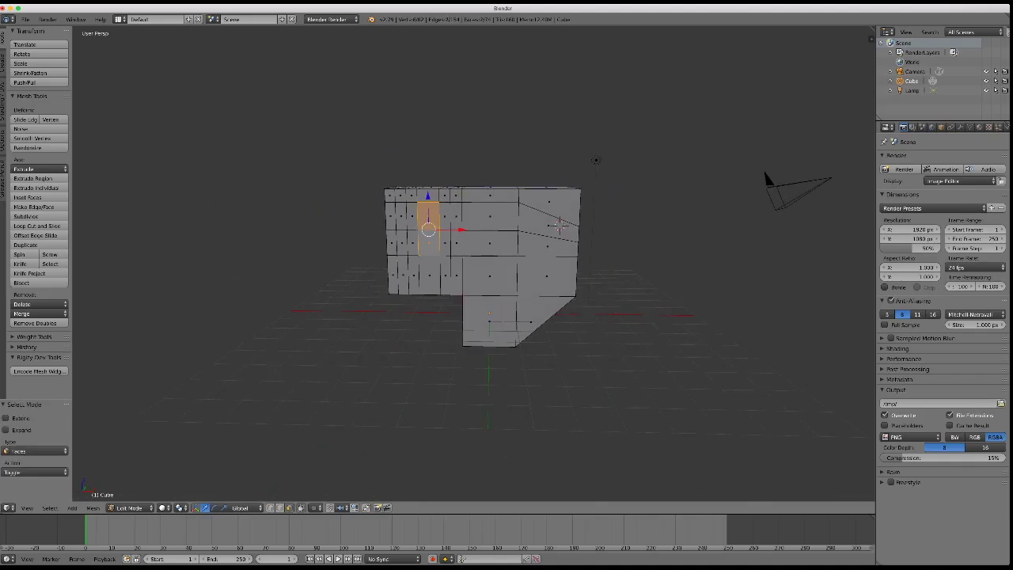
key(x)
click(558, 224)
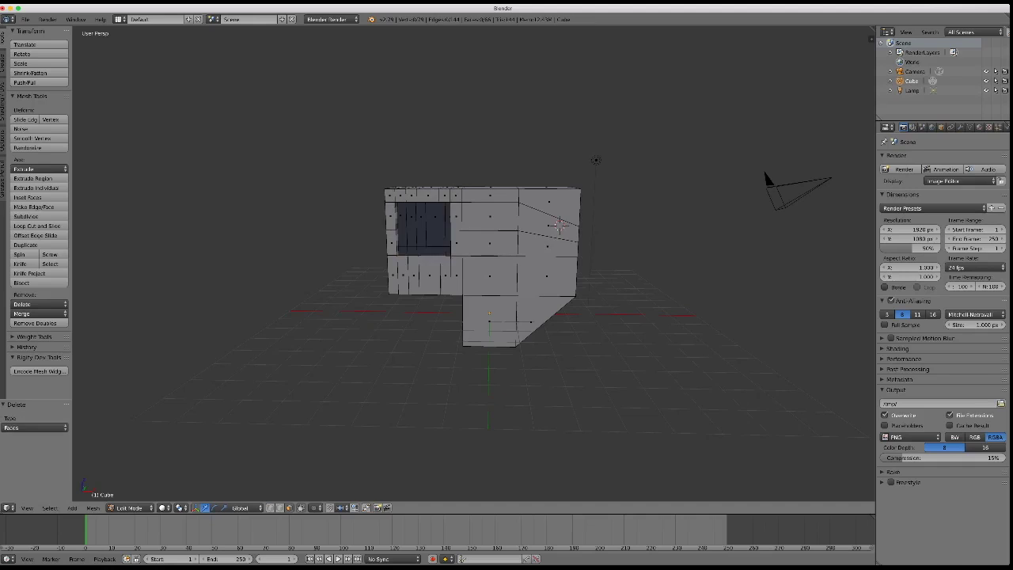
key(ctrl+z)
Try closing the opening with Fill and Make Edge/Face, then undo to reopen the hole
key(ctrl+f)
key(Return)
scroll(490, 269, up, 3)
key(ctrl+f)
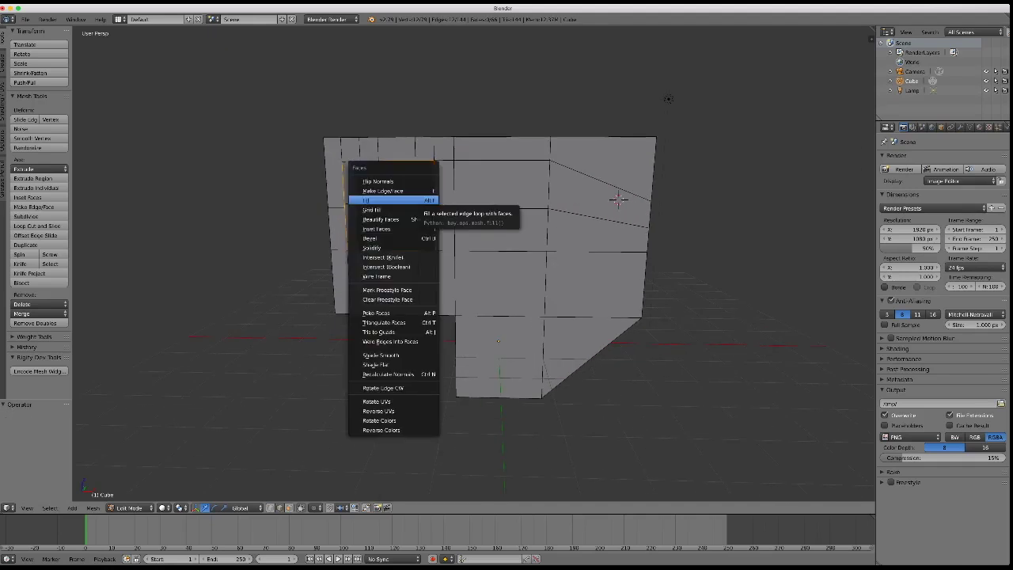
key(Return)
key(ctrl+z)
key(f)
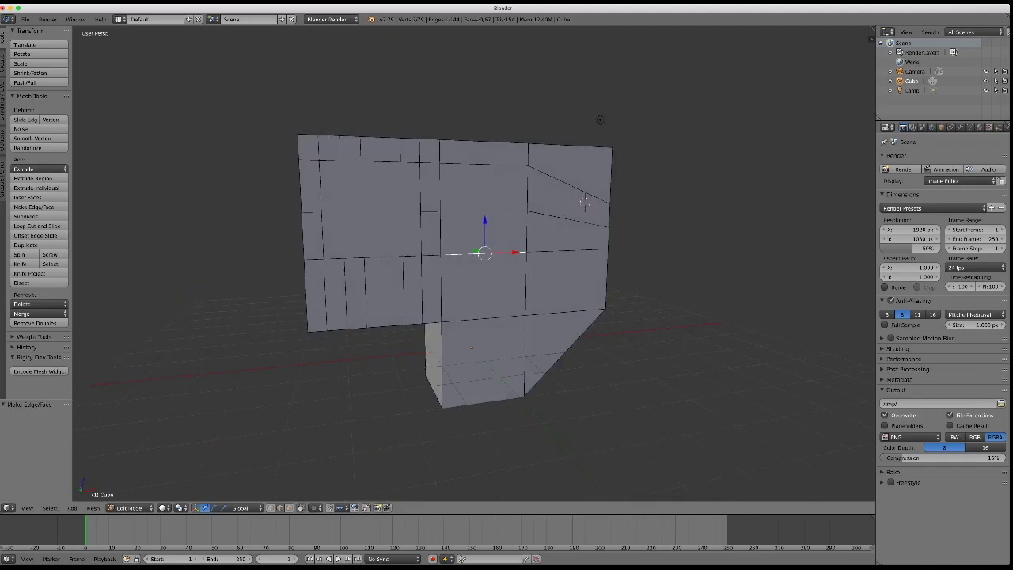
key(ctrl+z)
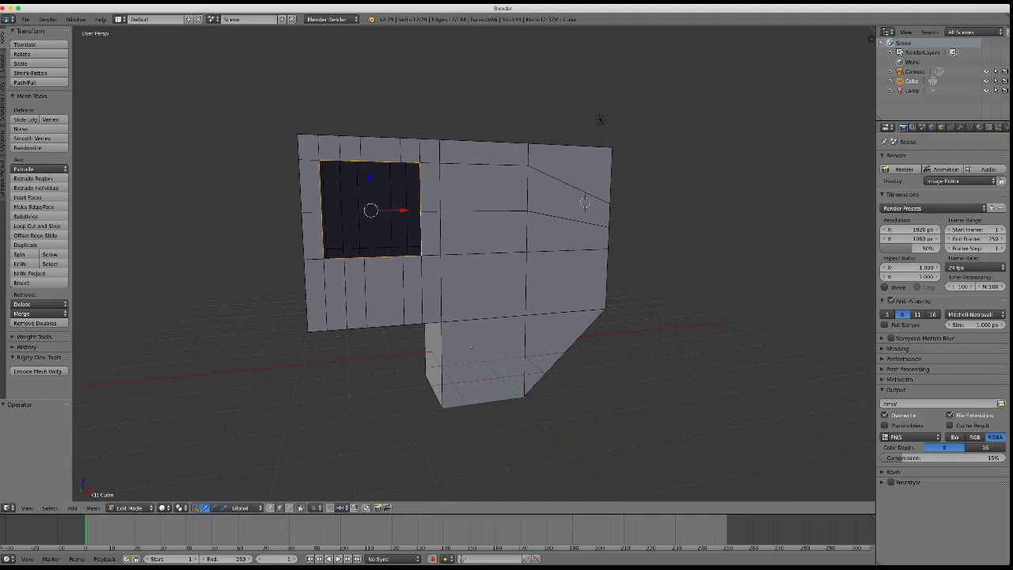
Select the side hole's border edges and cap them with a single new face
scroll(479, 261, up, 3)
key(f)
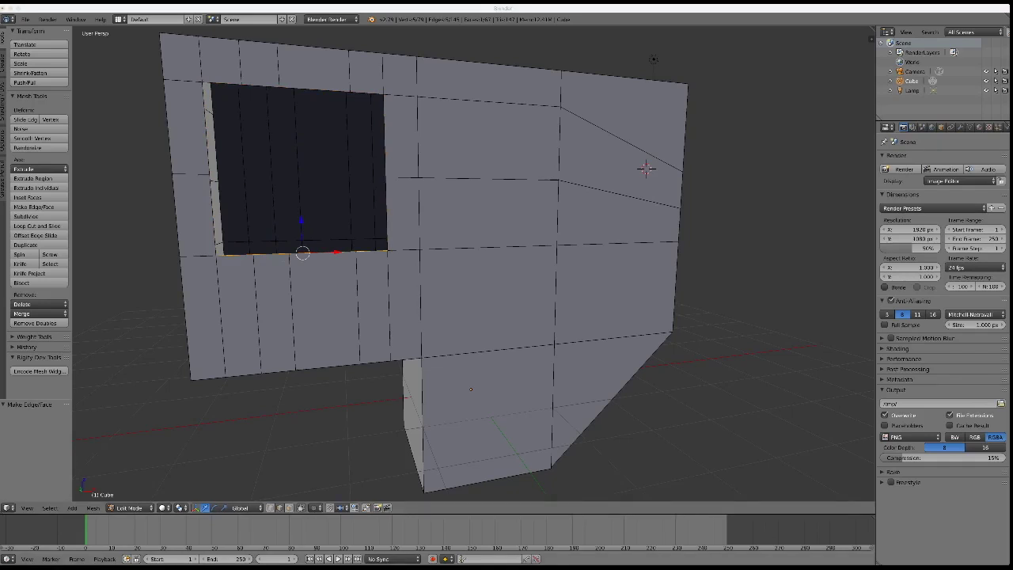
middle_drag(646, 168, 626, 115)
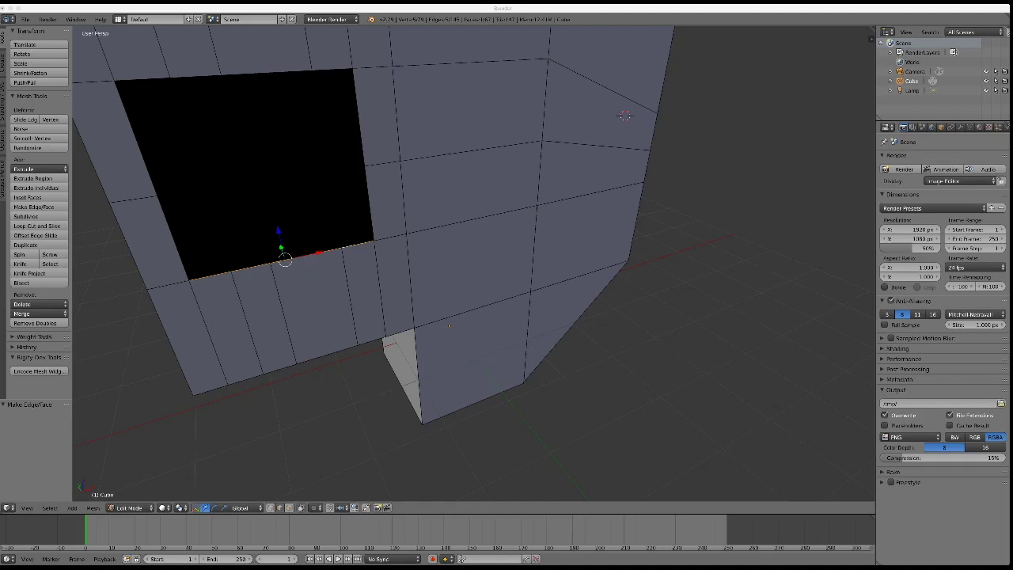
middle_drag(625, 115, 636, 38)
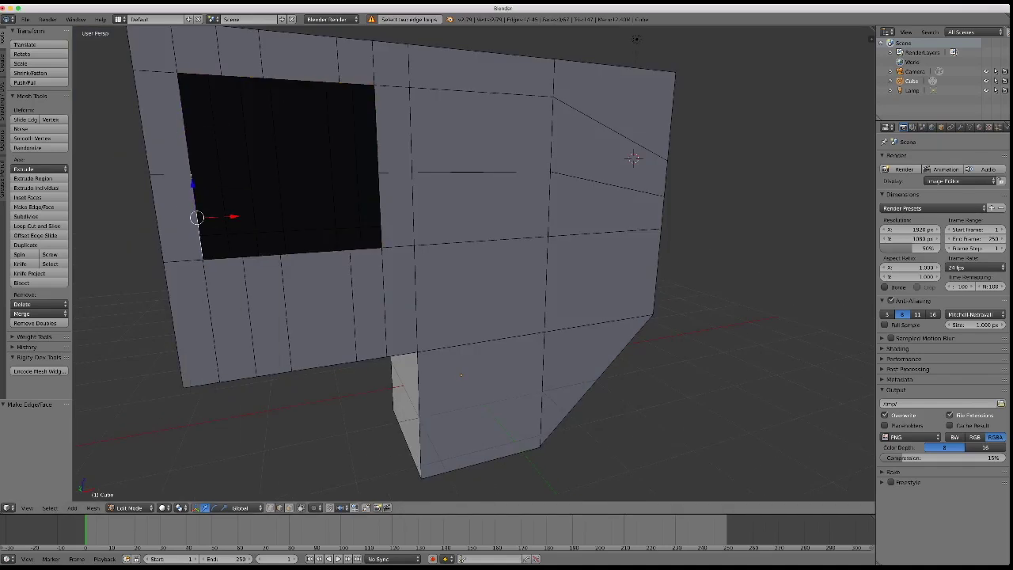
ctrl+right_click(198, 217)
key(ctrl+f)
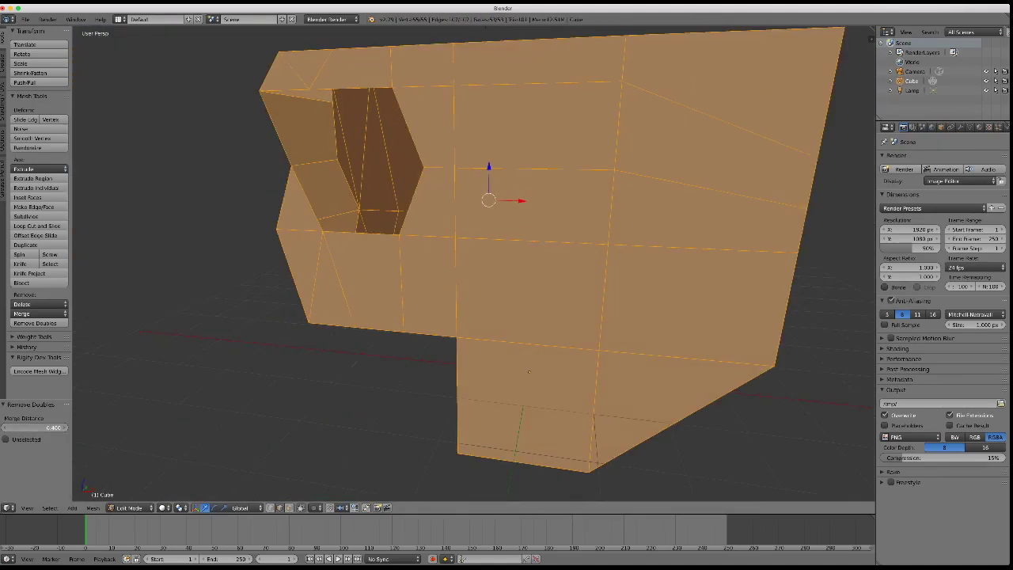
key(a)
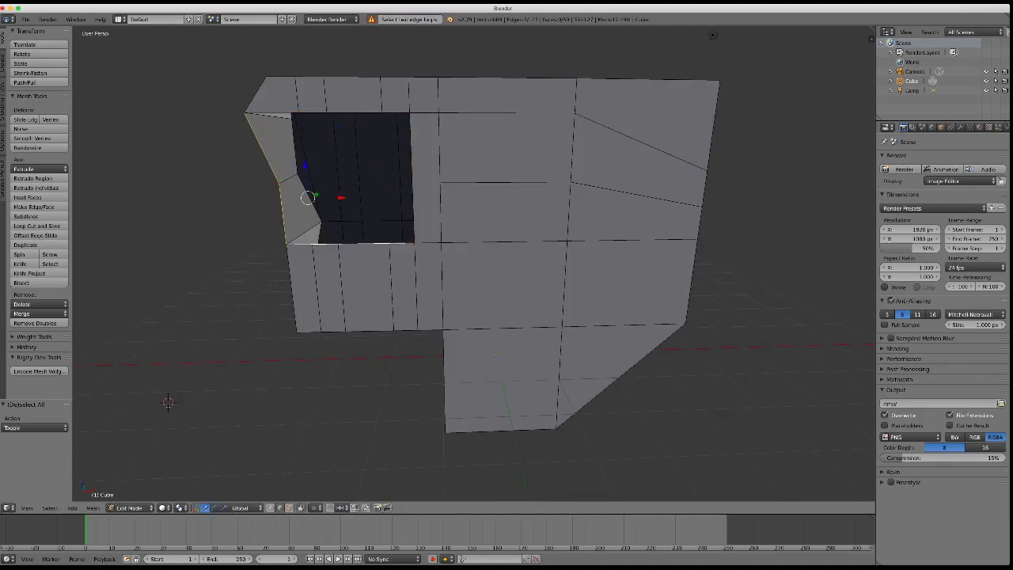
key(ctrl+f)
key(f)
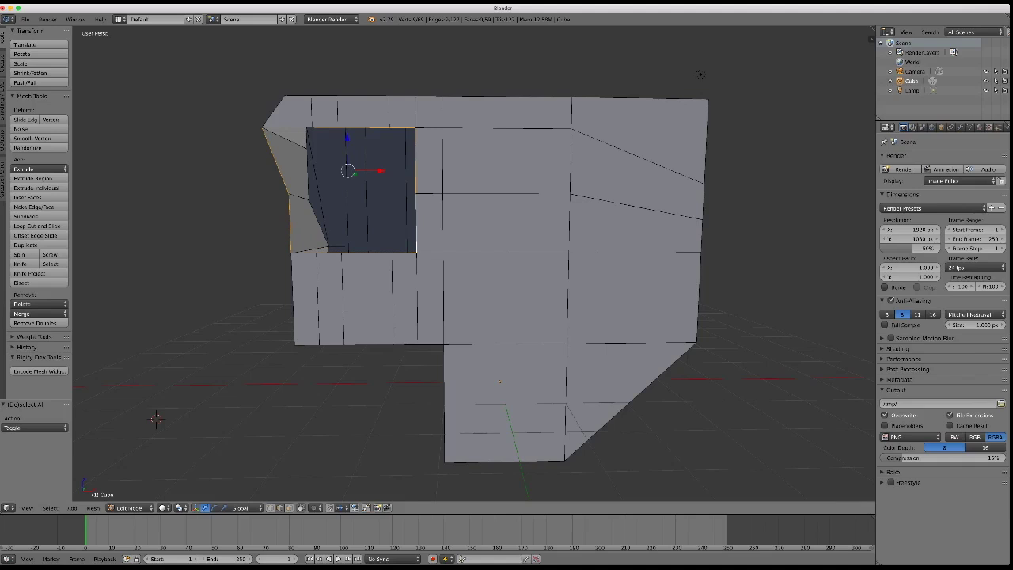
middle_drag(700, 73, 511, 60)
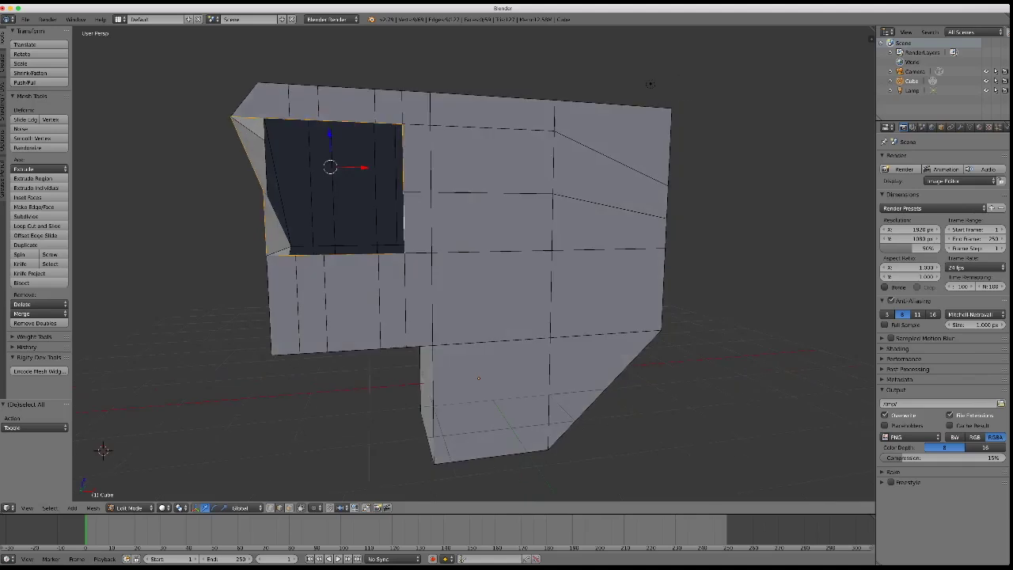
Select the five faces around the filled opening and join them into one face
key(w)
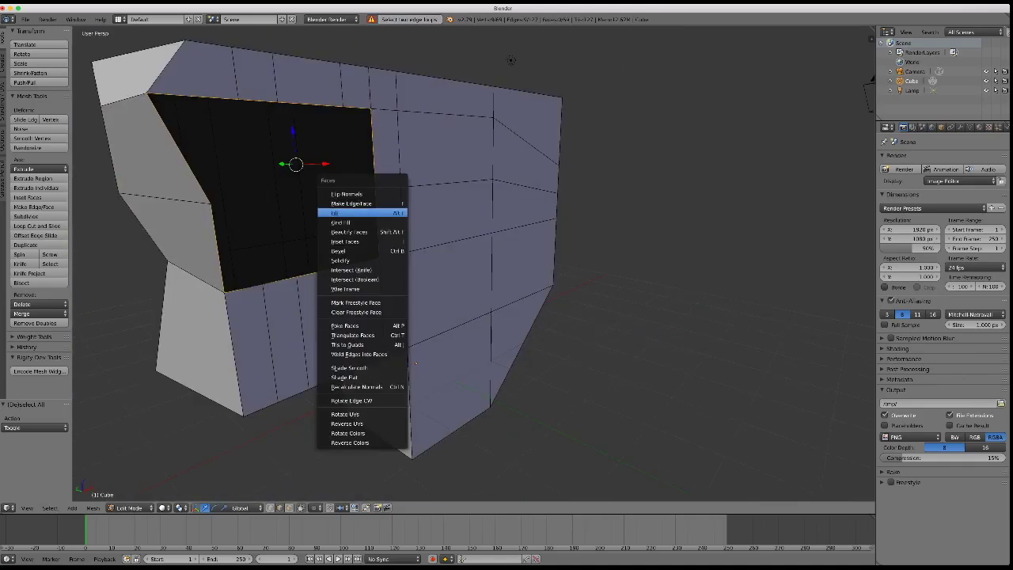
middle_drag(364, 189, 609, 113)
scroll(609, 113, down, 3)
click(289, 507)
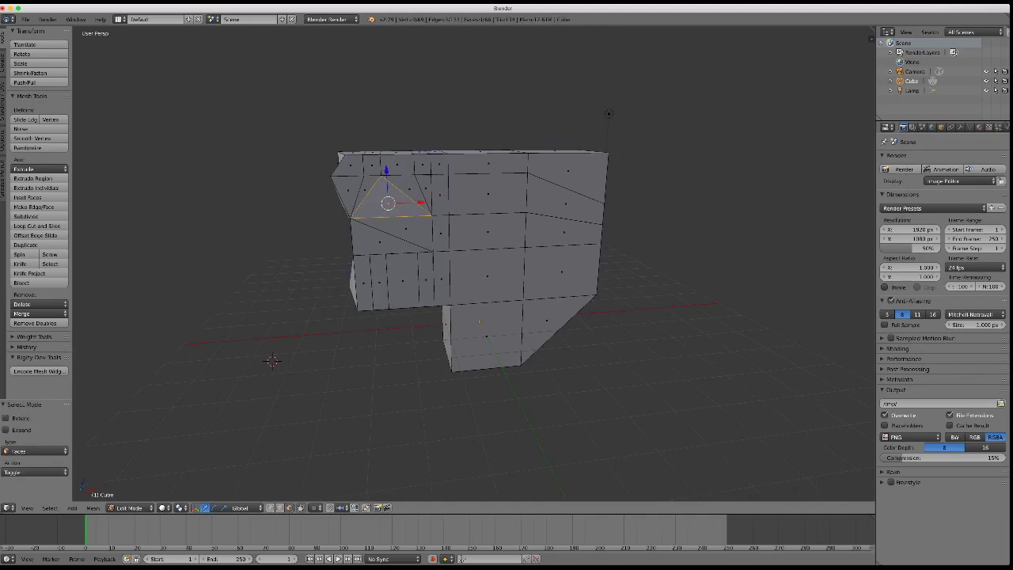
shift+right_click(392, 198)
shift+right_click(395, 233)
shift+right_click(419, 170)
shift+right_click(435, 213)
shift+right_click(372, 166)
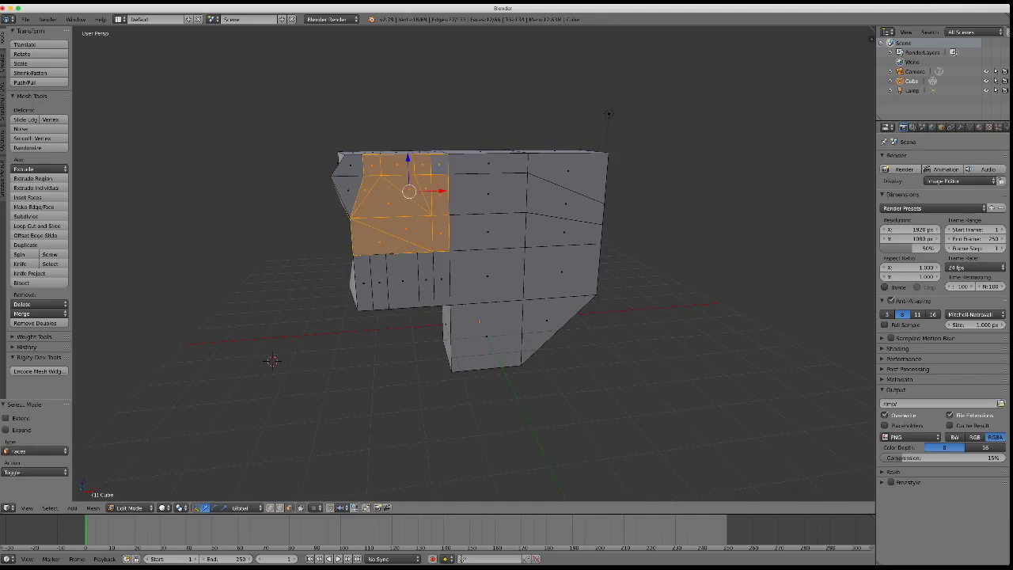
key(f)
Select a different face and orbit to the mesh's opposite side
shift+right_click(542, 262)
middle_drag(475, 261, 602, 261)
middle_drag(506, 316, 542, 318)
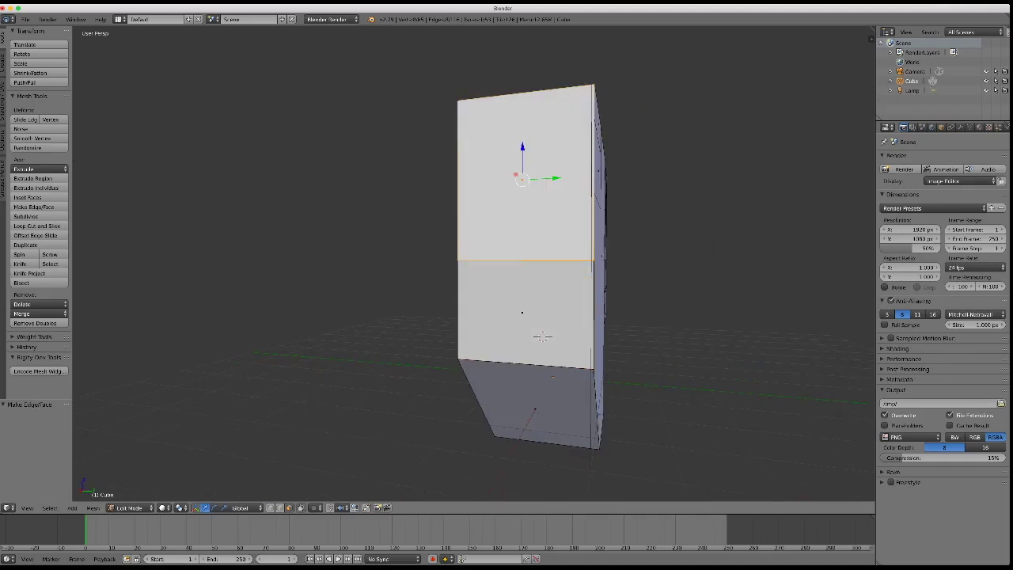
Delete the stray face on the far side of the gun mesh
middle_drag(768, 72, 758, 61)
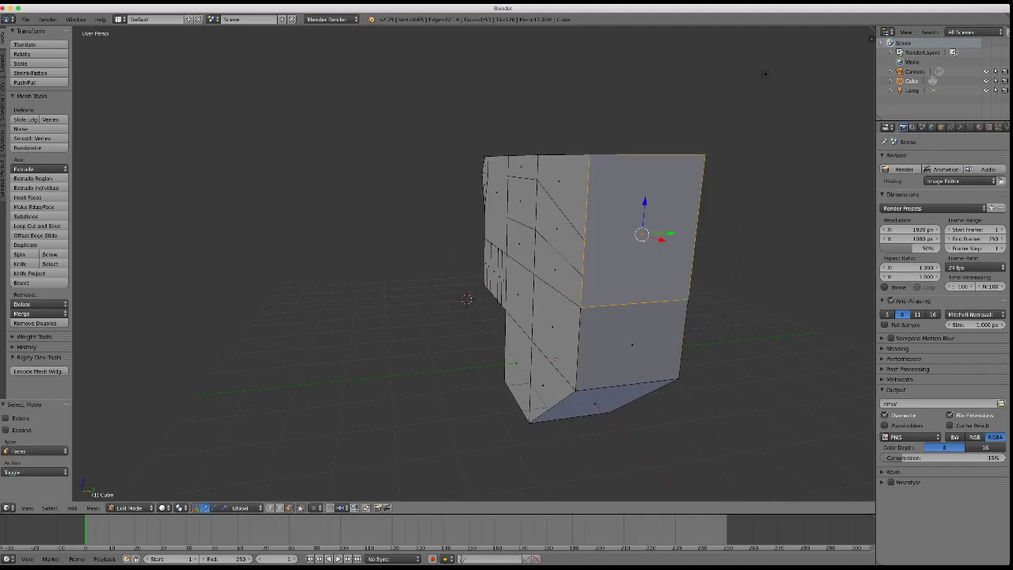
middle_drag(764, 73, 758, 60)
middle_drag(697, 119, 196, 84)
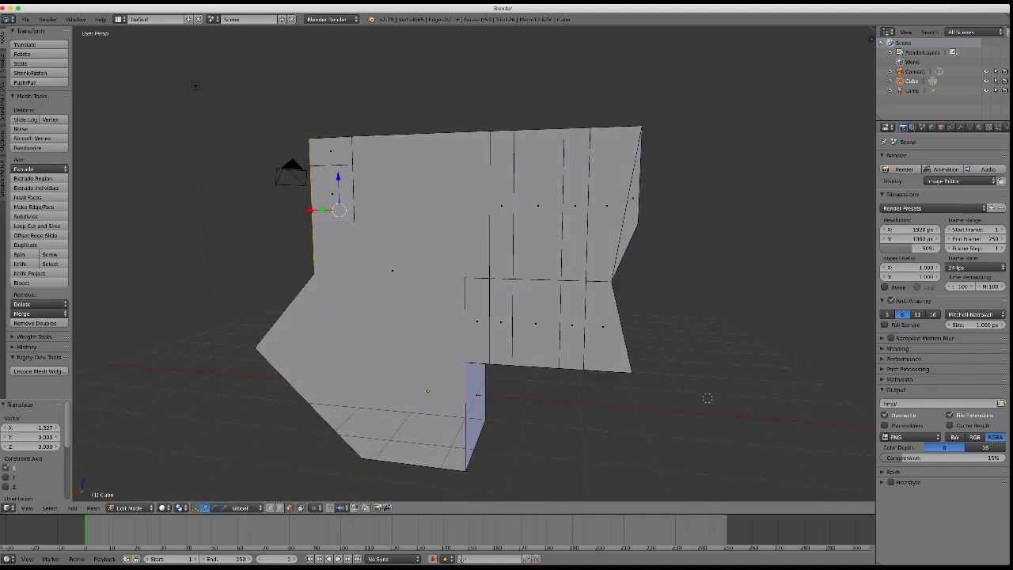
click(546, 313)
mouse_move(167, 93)
middle_down()
mouse_move(307, 72)
mouse_move(625, 148)
middle_up()
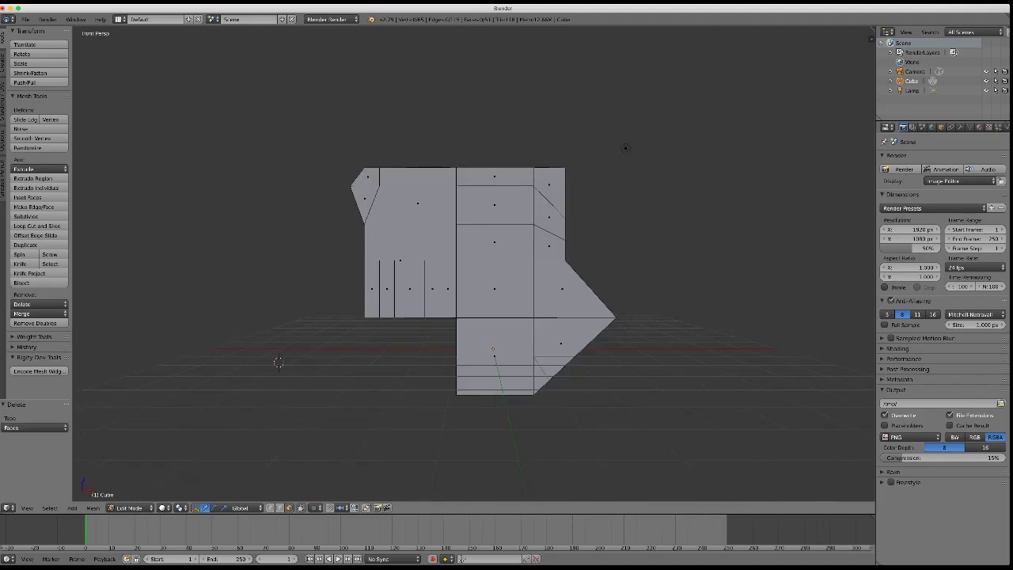
mouse_move(625, 148)
middle_down()
mouse_move(749, 45)
mouse_move(626, 150)
mouse_move(475, 237)
mouse_move(538, 241)
middle_up()
key(ctrl+z)
Duplicate the selected faces and move the copy 2.612 along X
key(Tab)
key(Tab)
key(shift+d)
key(Escape)
key(shift+d)
key(x)
click(544, 247)
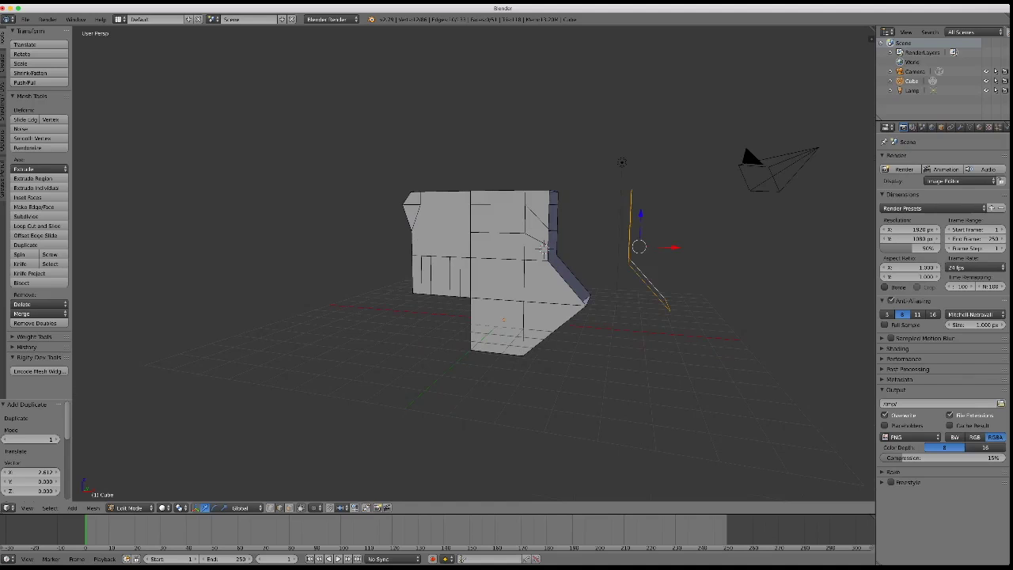
Duplicate the strip again and move the new copy along Y
key(shift+d)
key(x)
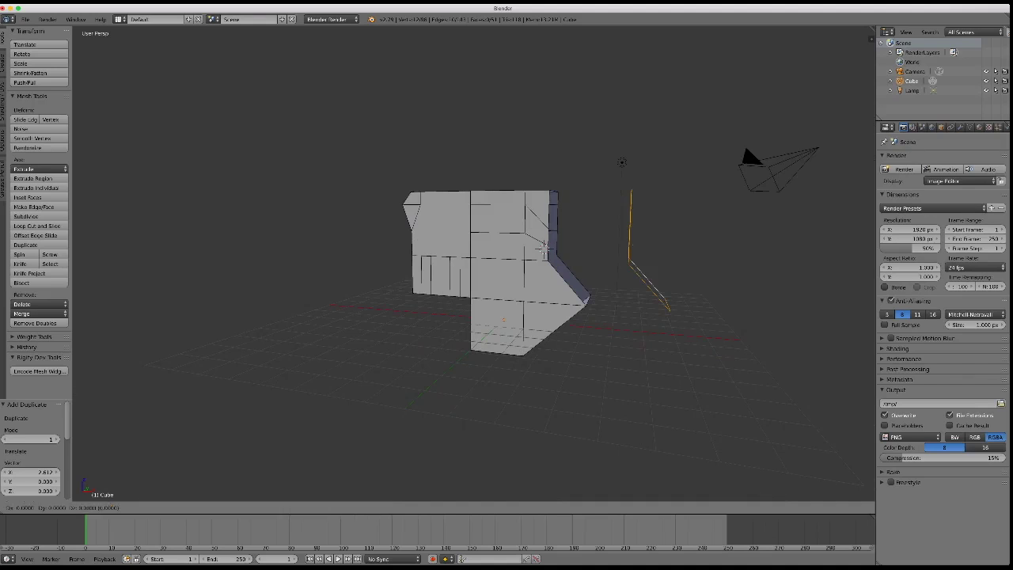
key(y)
click(553, 245)
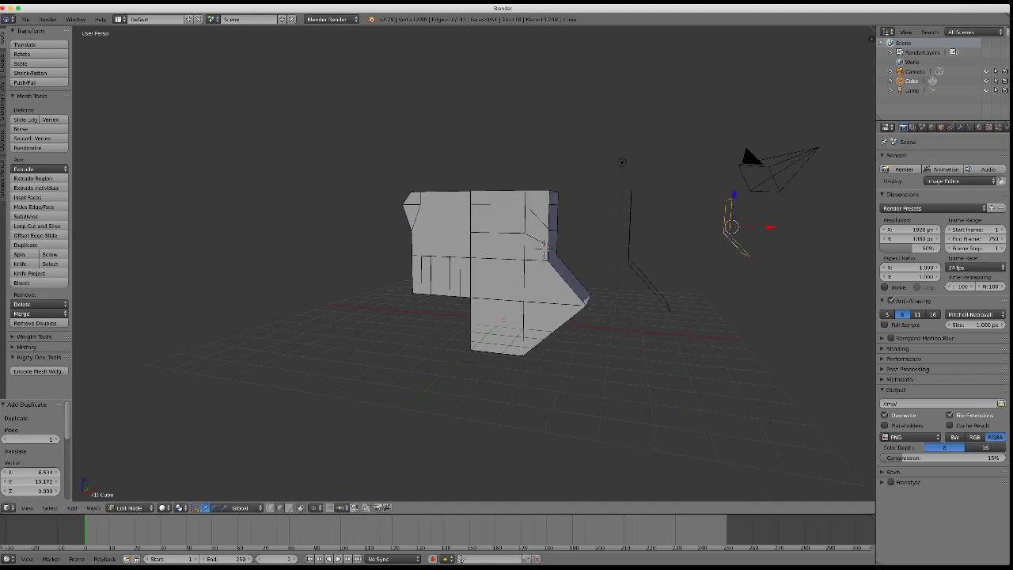
mouse_move(558, 241)
middle_down()
mouse_move(491, 257)
mouse_move(554, 249)
mouse_move(514, 253)
mouse_move(515, 276)
middle_up()
scroll(626, 137, down, 5)
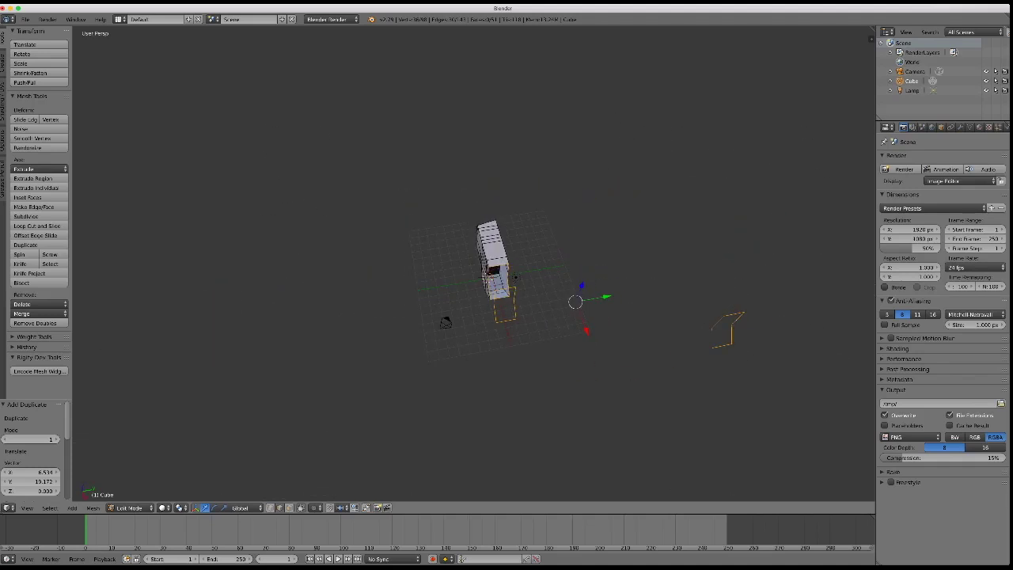
click(92, 507)
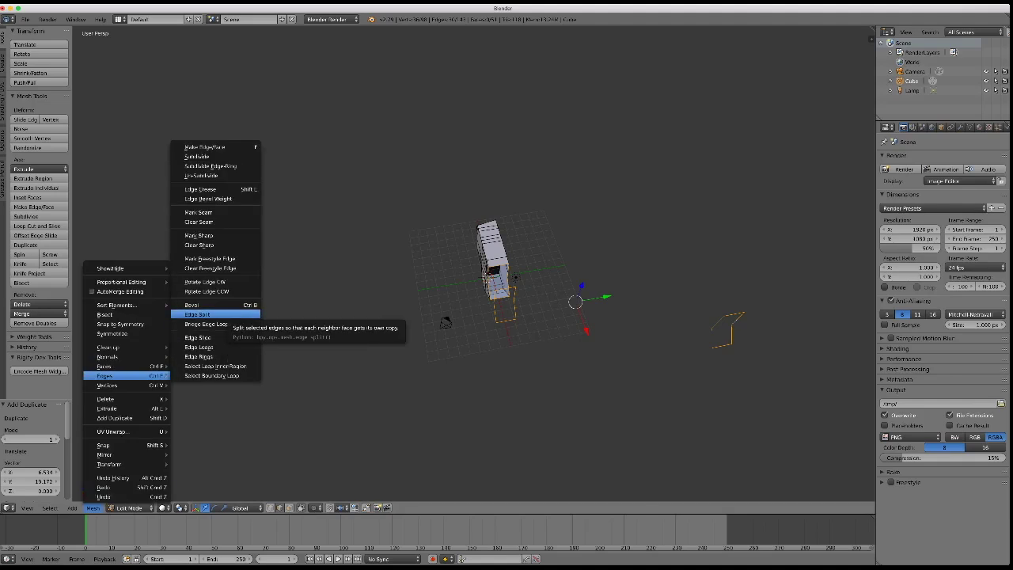
Select the connected arm piece with L and smooth its vertices once at factor 0.500
mouse_move(474, 317)
middle_down()
mouse_move(427, 243)
mouse_move(489, 227)
mouse_move(407, 197)
mouse_move(436, 238)
mouse_move(402, 248)
middle_up()
key(a)
key(l)
key(w)
click(594, 419)
mouse_move(594, 420)
middle_down()
mouse_move(555, 266)
mouse_move(419, 177)
mouse_move(559, 181)
mouse_move(409, 221)
mouse_move(408, 209)
middle_up()
scroll(554, 265, up, 3)
key(a)
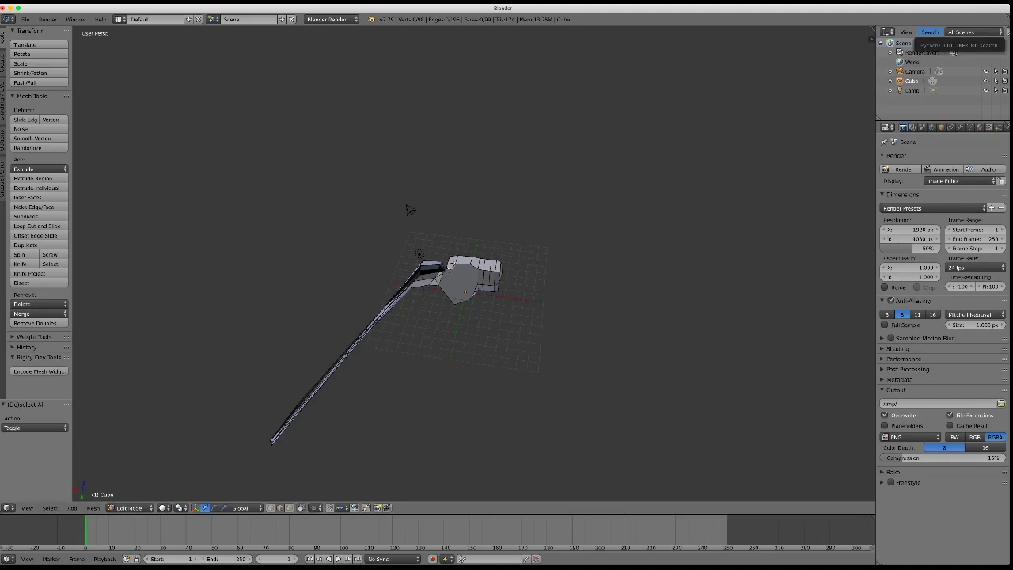
mouse_move(409, 210)
middle_down()
mouse_move(384, 188)
mouse_move(610, 164)
mouse_move(456, 314)
mouse_move(394, 250)
mouse_move(511, 319)
mouse_move(387, 280)
mouse_move(439, 179)
mouse_move(519, 307)
mouse_move(414, 285)
mouse_move(385, 253)
mouse_move(406, 227)
middle_up()
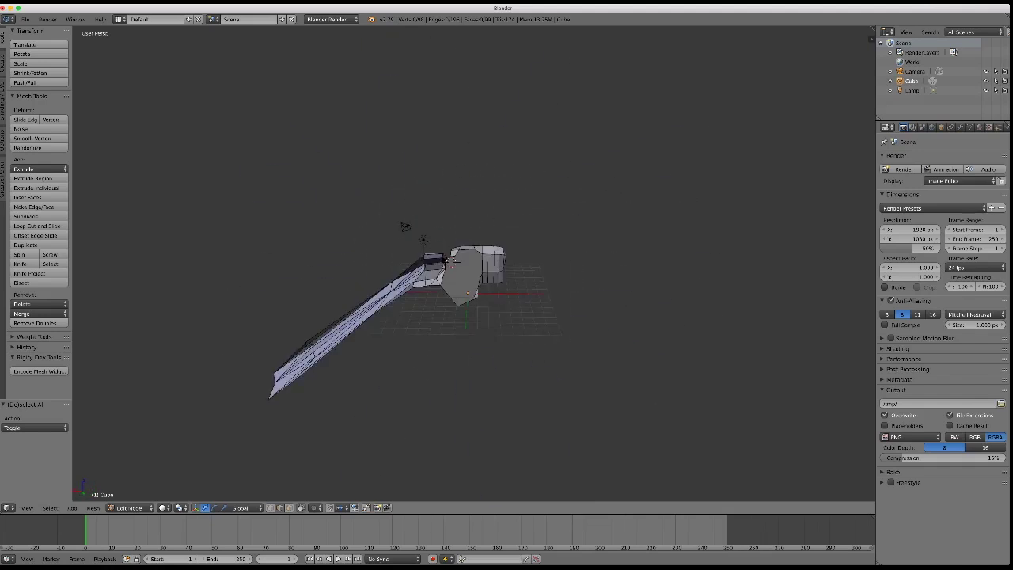